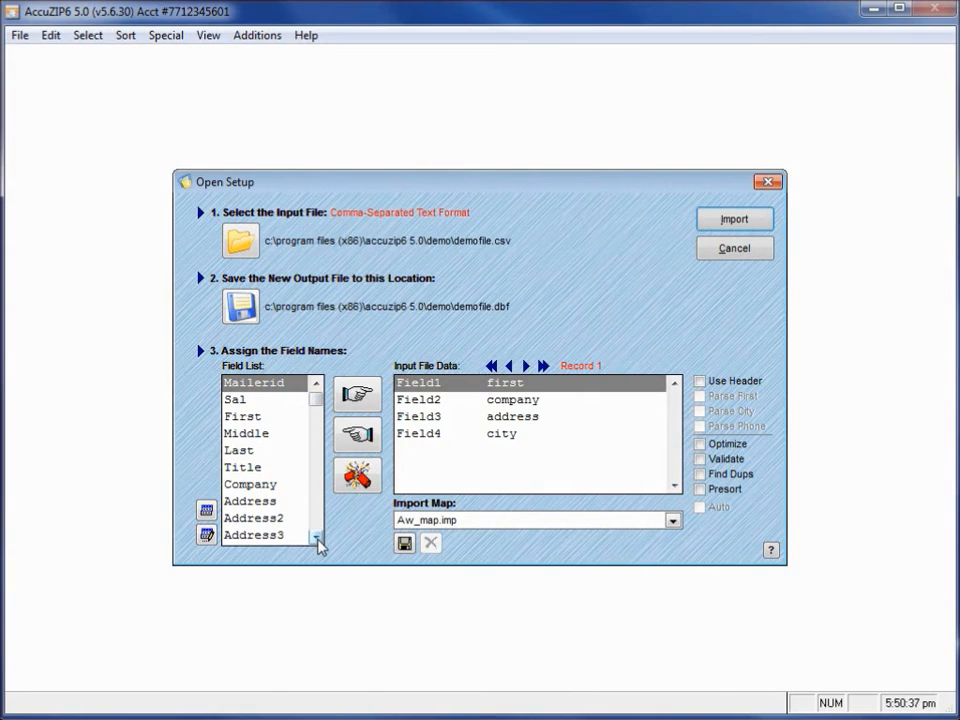
Step: Examine the field names available in the Field List for mapping and return to its beginning
left_click(317, 538)
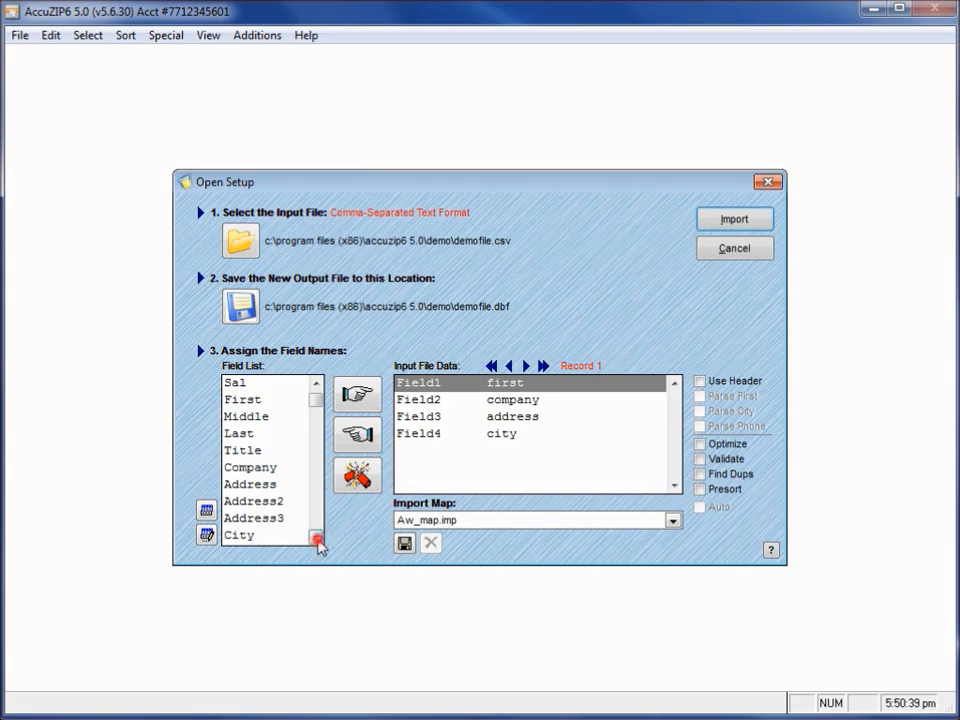
left_click(317, 538)
left_click(317, 538)
left_click(317, 538)
left_click(317, 538)
left_click(317, 538)
left_click(317, 538)
left_click(317, 538)
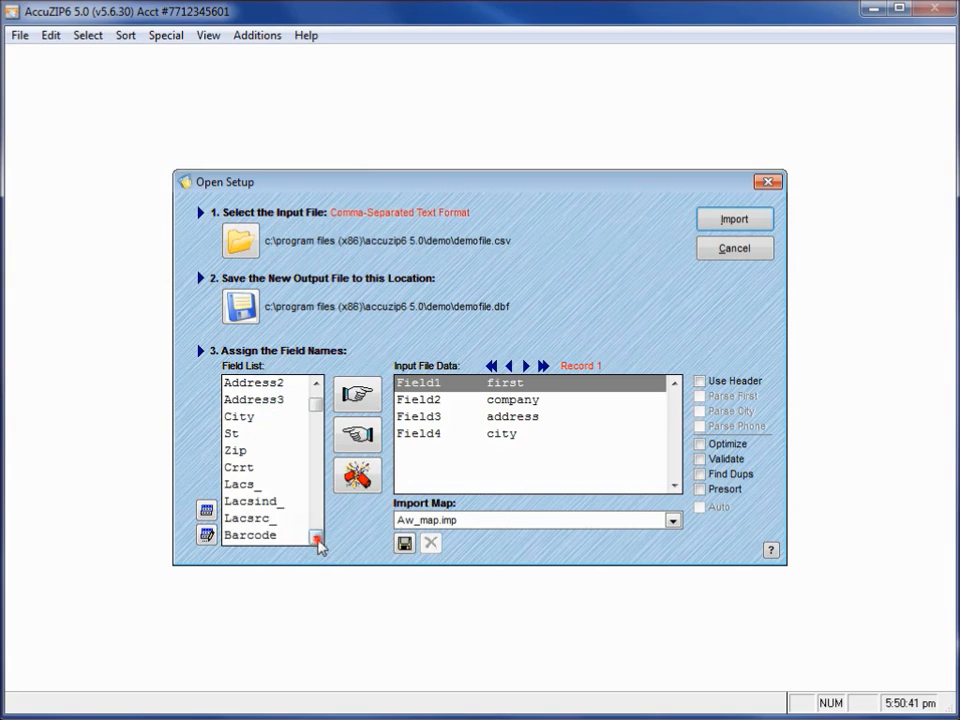
left_click(317, 538)
left_click(317, 538)
left_click(317, 538)
left_click(317, 538)
left_click(317, 538)
left_click(317, 538)
left_click(317, 538)
left_click(317, 538)
left_click(317, 538)
left_click(317, 538)
left_click(317, 538)
double_click(317, 538)
left_click(317, 538)
left_click(317, 538)
left_click(317, 538)
left_click(317, 538)
left_click(317, 538)
left_click(317, 538)
double_click(317, 538)
left_click(317, 538)
left_click(317, 538)
double_click(317, 538)
left_click_drag(317, 424, 317, 392)
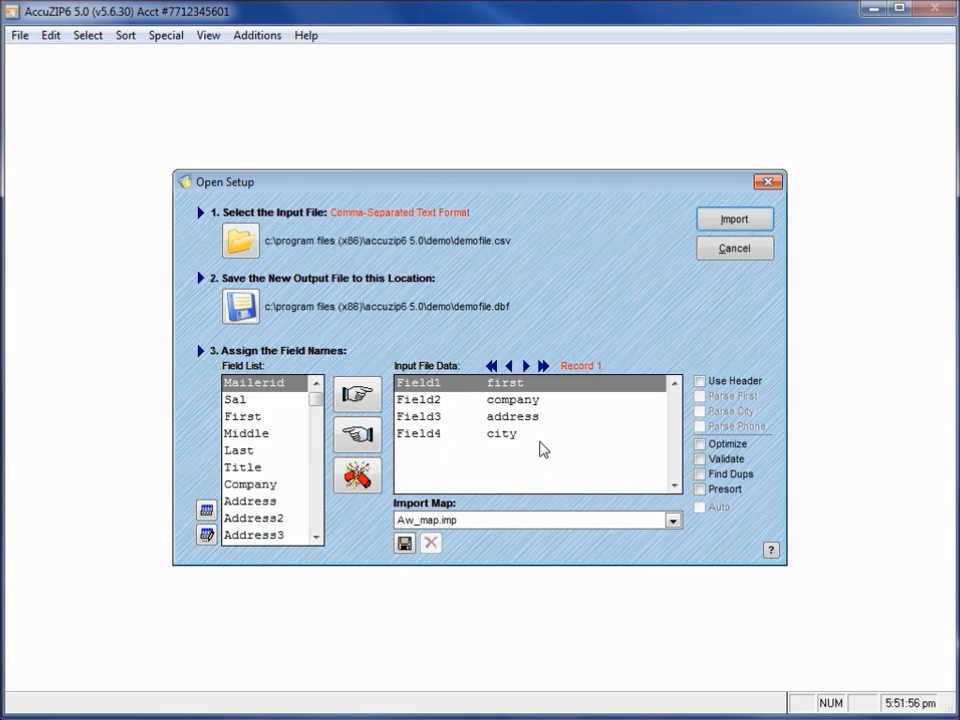
Step: Browse forward through the input file's records from Record 1 to Record 17 to examine the data in each field
left_click(527, 368)
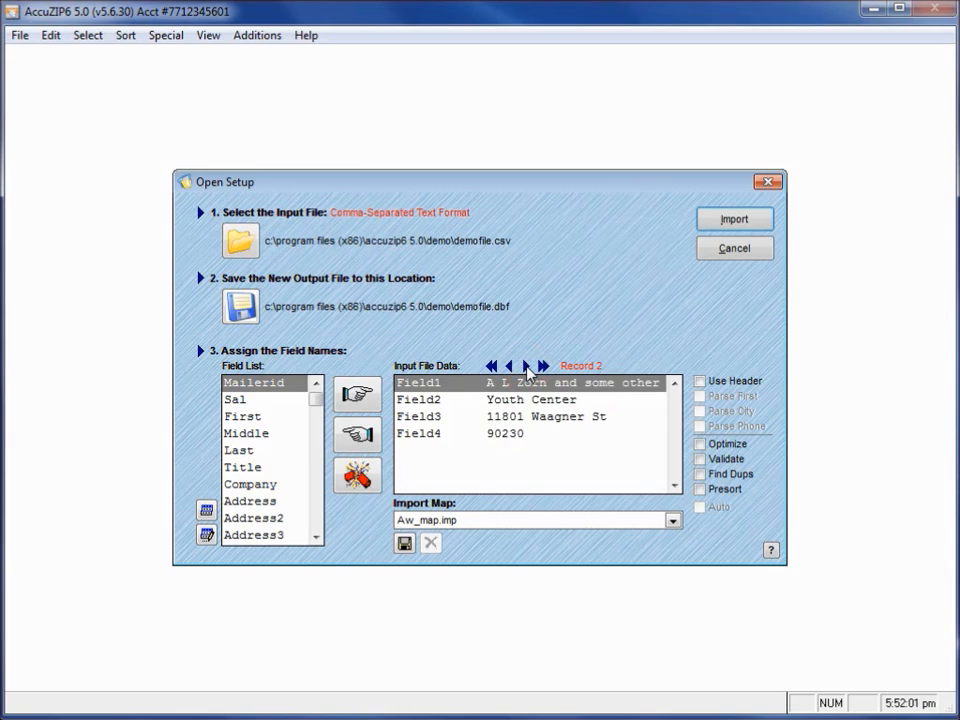
left_click(527, 368)
left_click(527, 367)
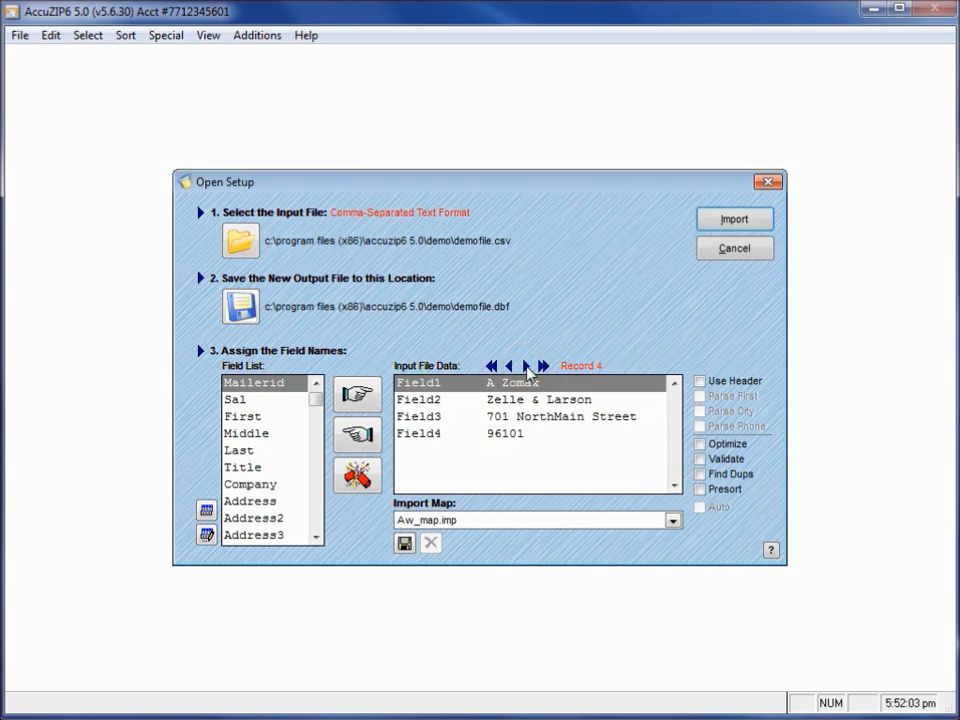
left_click(527, 367)
left_click(527, 367)
left_click(527, 367)
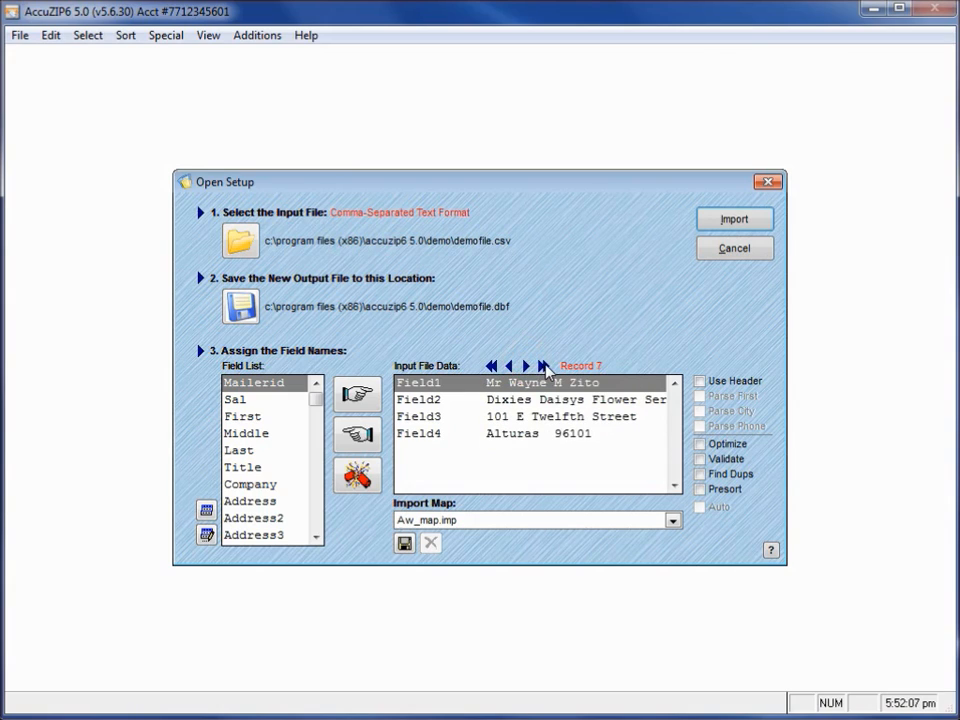
left_click(543, 367)
left_click(543, 367)
left_click(543, 367)
left_click(543, 367)
left_click(543, 367)
left_click(543, 367)
left_click(543, 367)
left_click(543, 367)
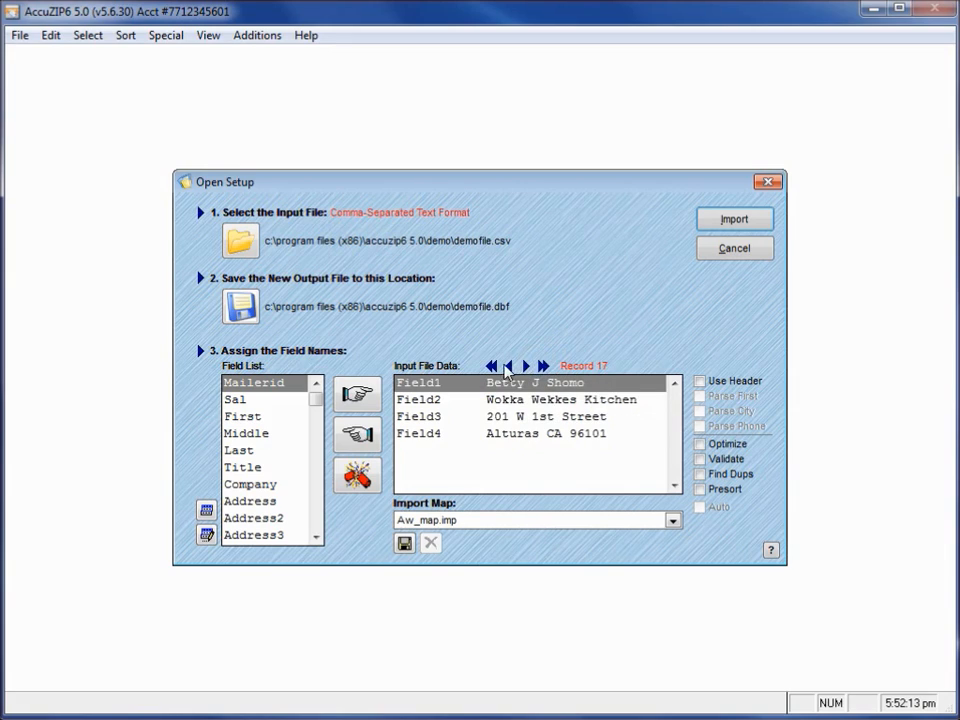
Step: Browse backward through the input file's records until Record 1 is shown again
left_click(510, 367)
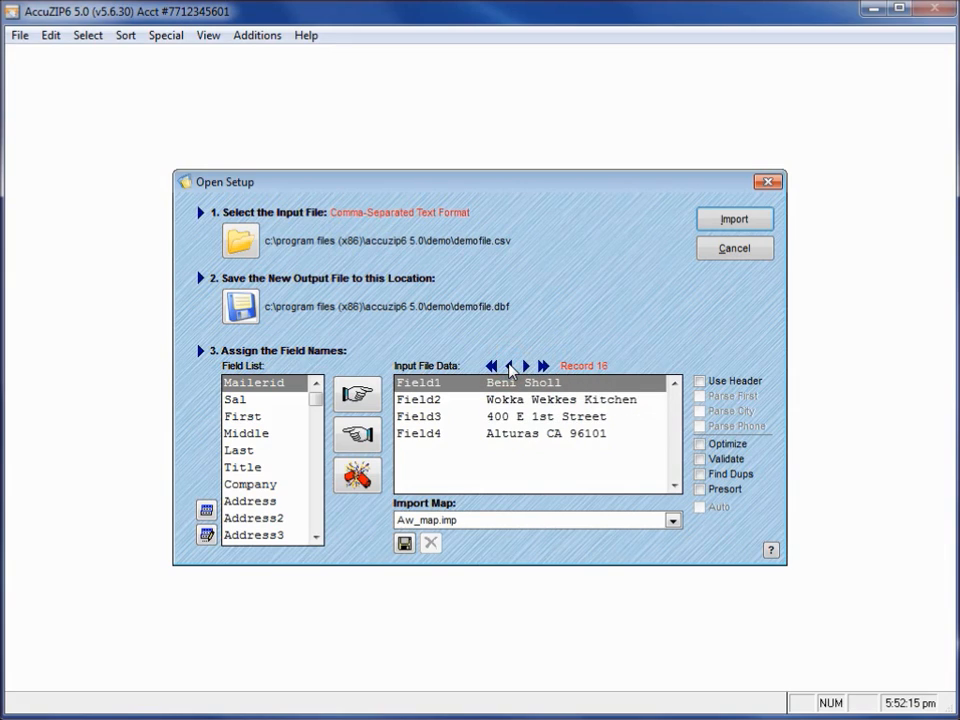
left_click(509, 366)
left_click(507, 366)
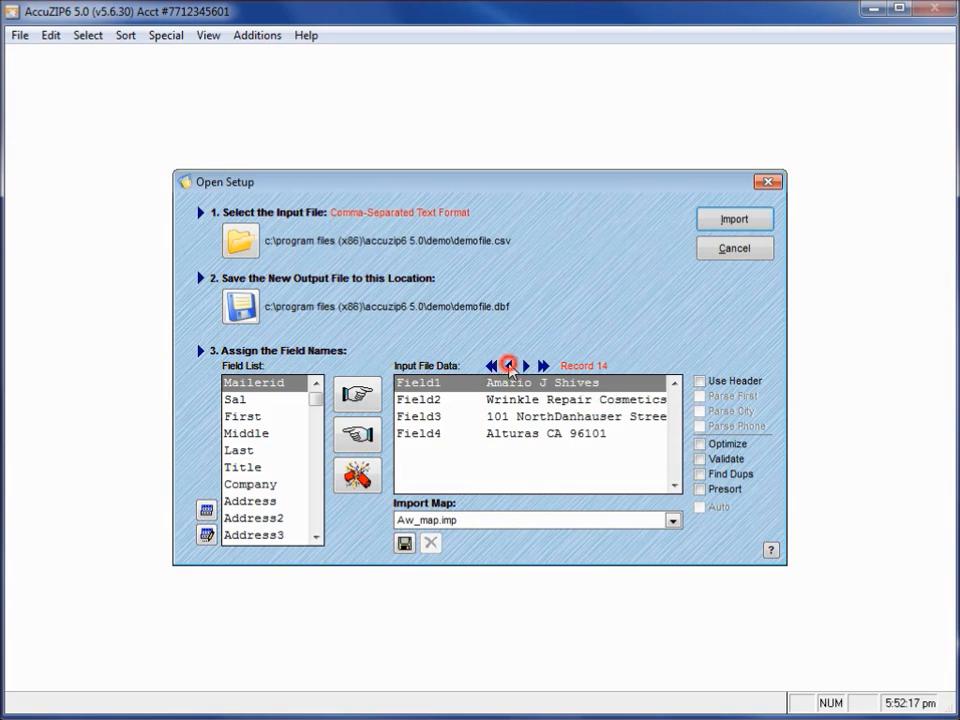
left_click(509, 366)
left_click(509, 366)
left_click(509, 366)
left_click(509, 366)
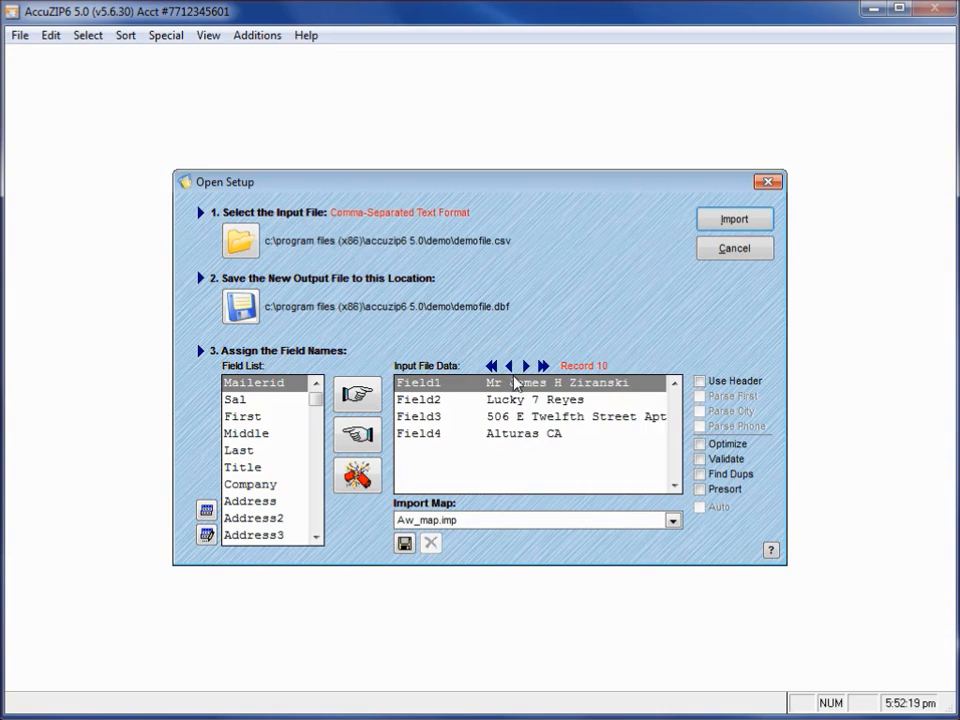
left_click(509, 366)
left_click(492, 366)
left_click(492, 366)
left_click(492, 366)
left_click(492, 366)
left_click(492, 366)
left_click(492, 366)
left_click(492, 366)
left_click(492, 366)
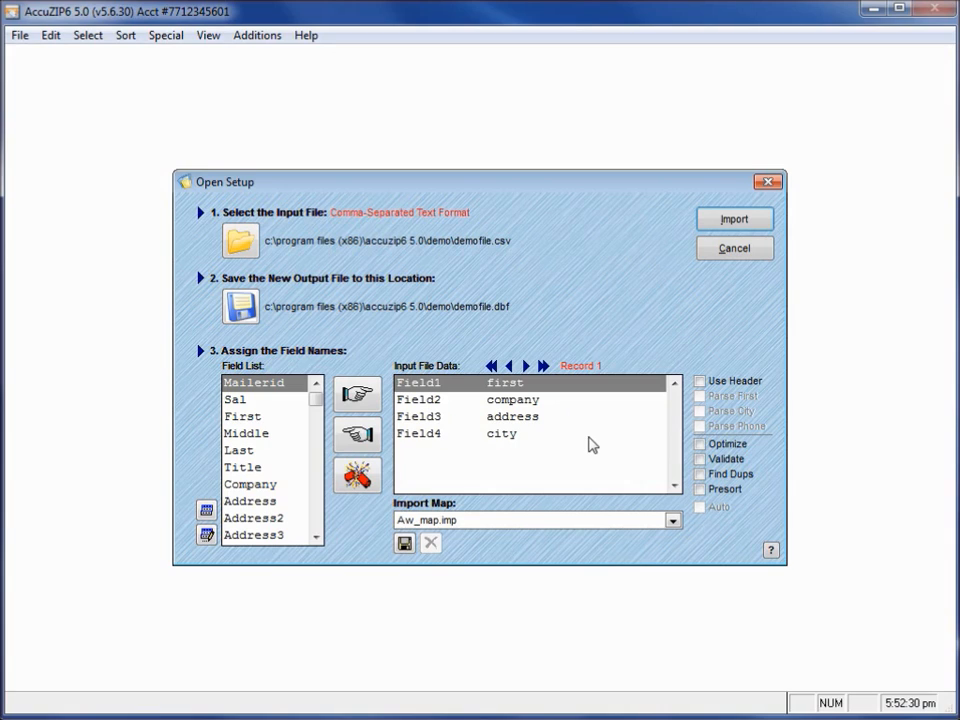
Step: Compare the header entries in Record 1 with the data records that follow, stopping at Record 8
left_click(526, 367)
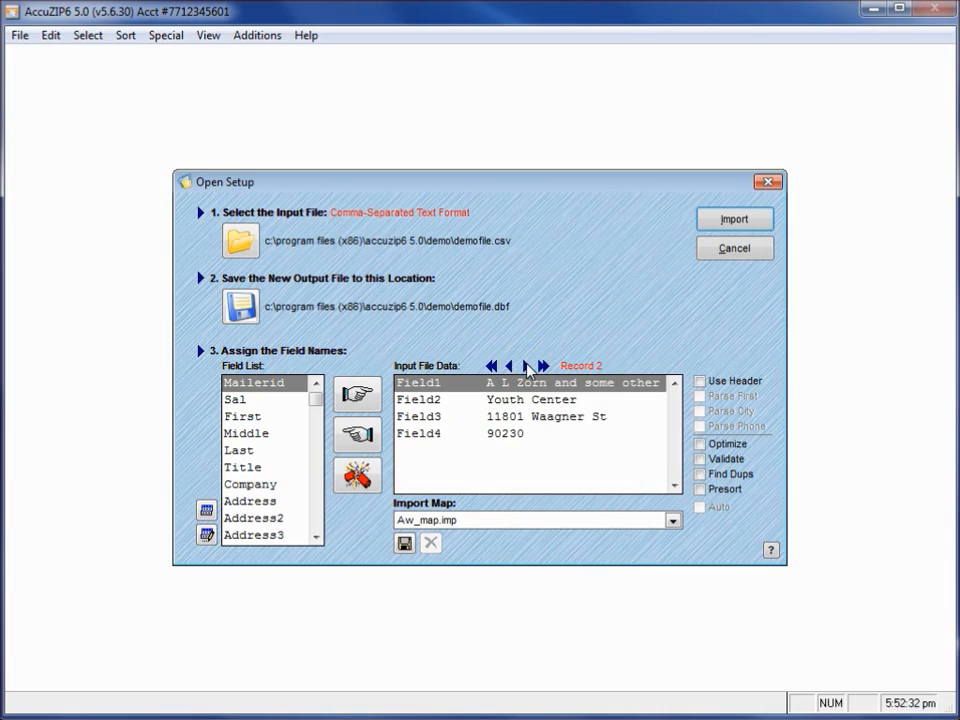
left_click(526, 367)
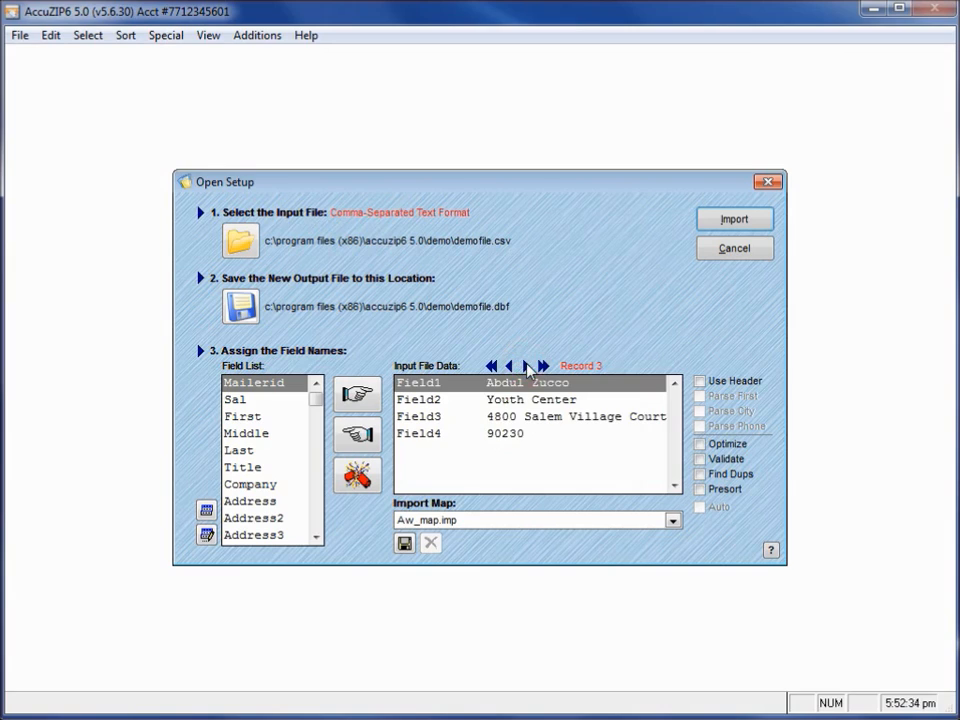
left_click(526, 367)
left_click(490, 366)
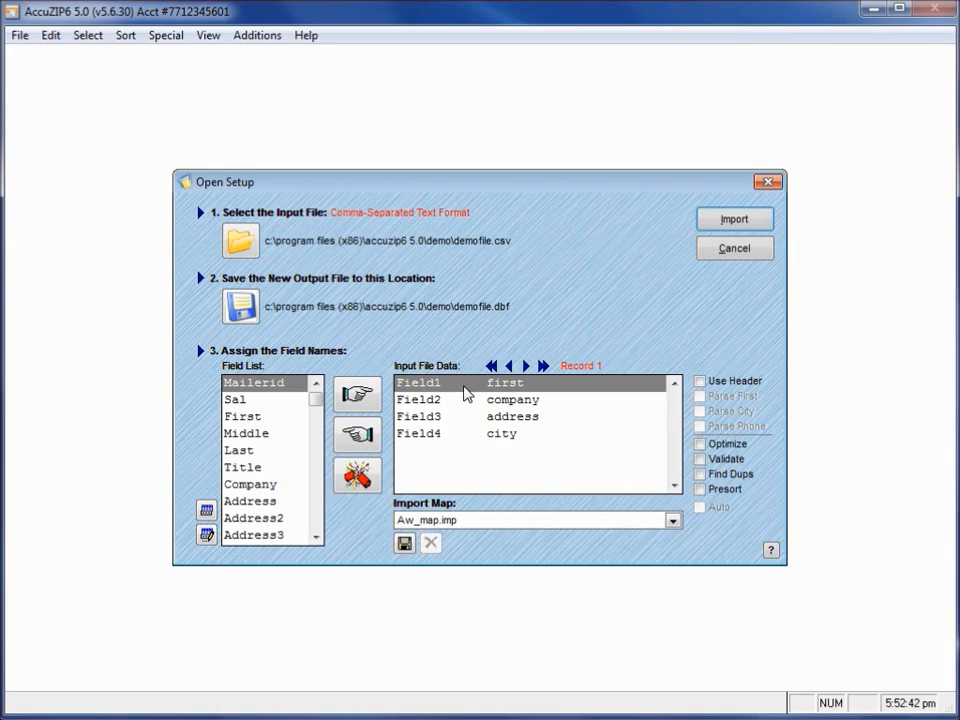
left_click(527, 366)
left_click(527, 366)
left_click(527, 366)
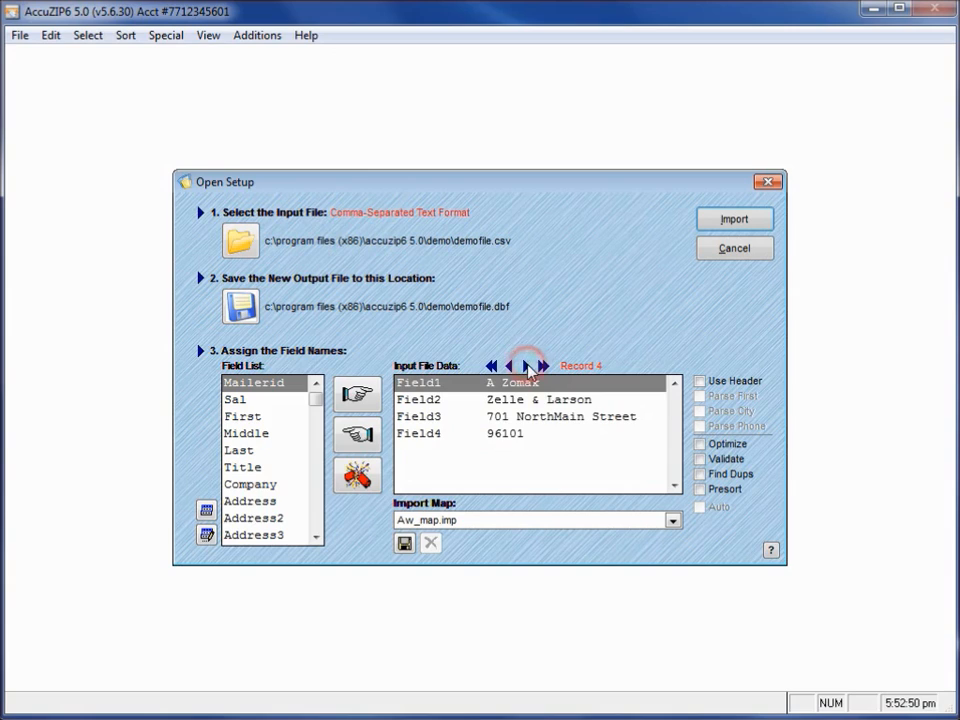
left_click(527, 366)
left_click(527, 366)
left_click(527, 366)
left_click(527, 366)
Step: Map input Field1, which holds the full names, to the First field
left_click(424, 389)
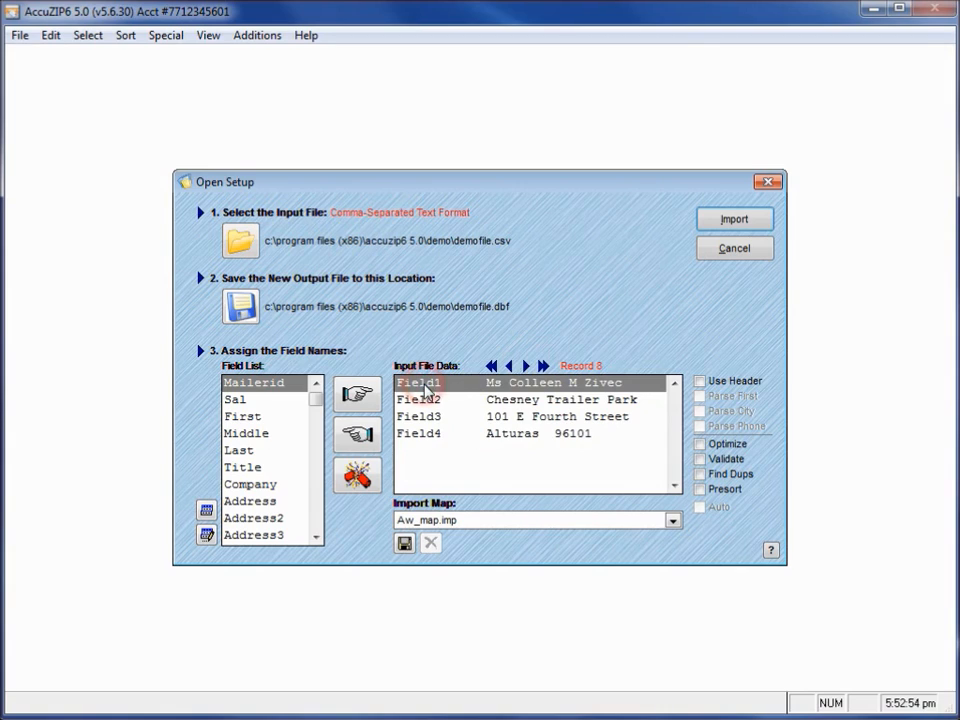
left_click(241, 419)
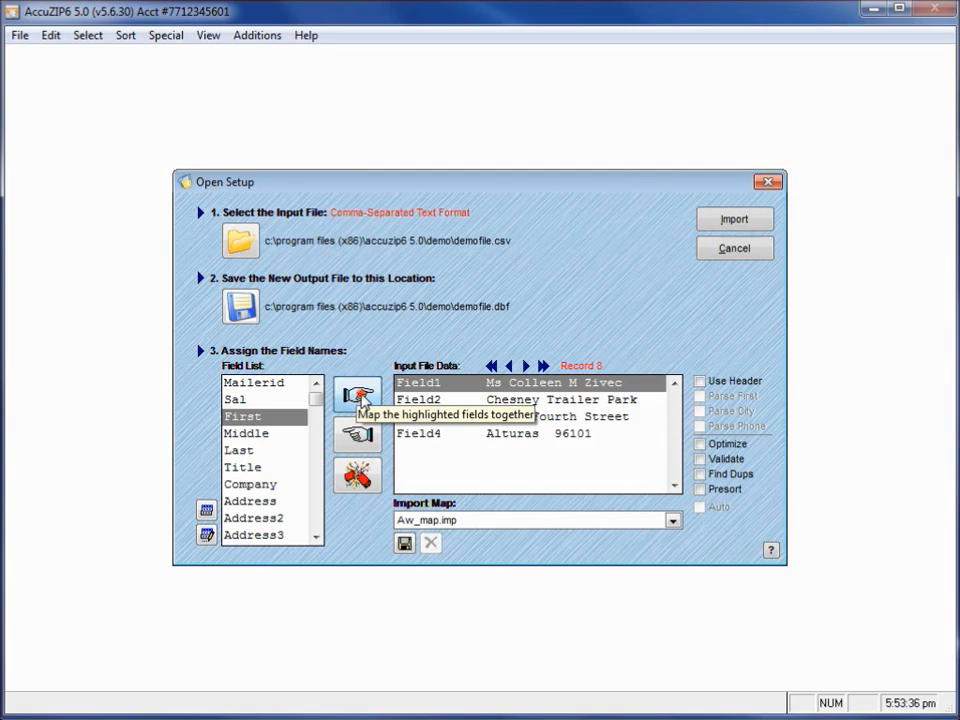
left_click(360, 397)
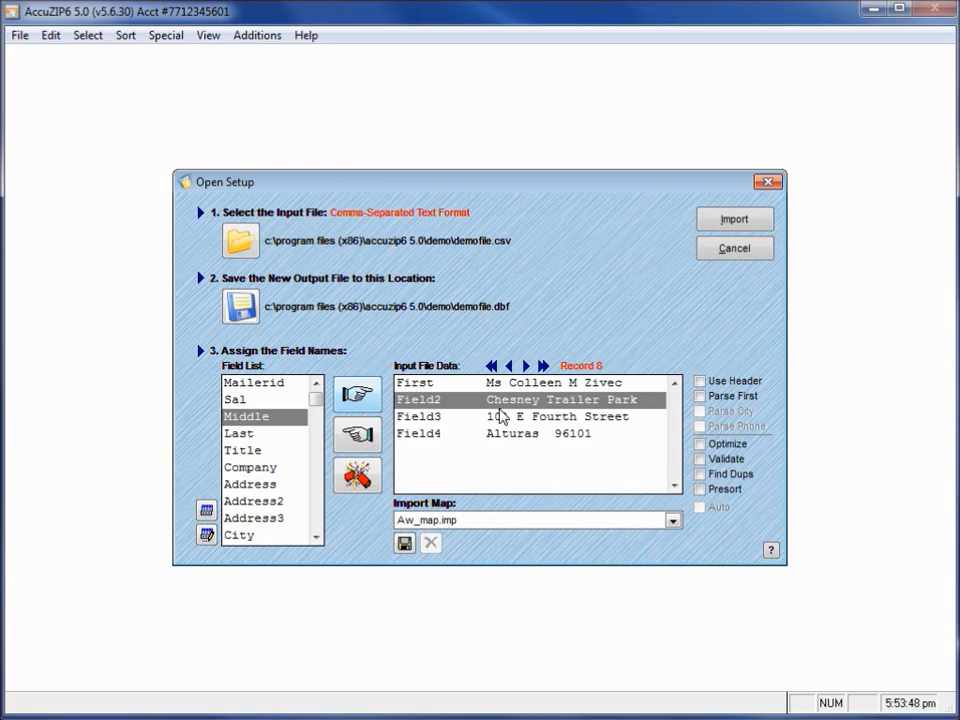
Step: Map input Field2 to the Company field and Field3 to the Address field
left_click(422, 400)
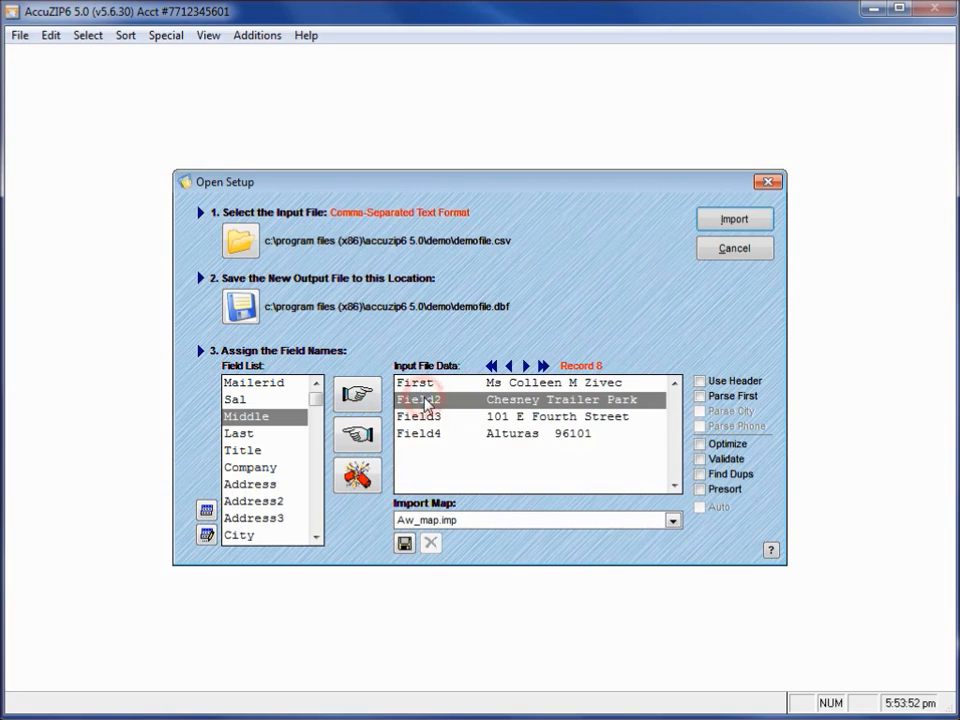
left_click(266, 472)
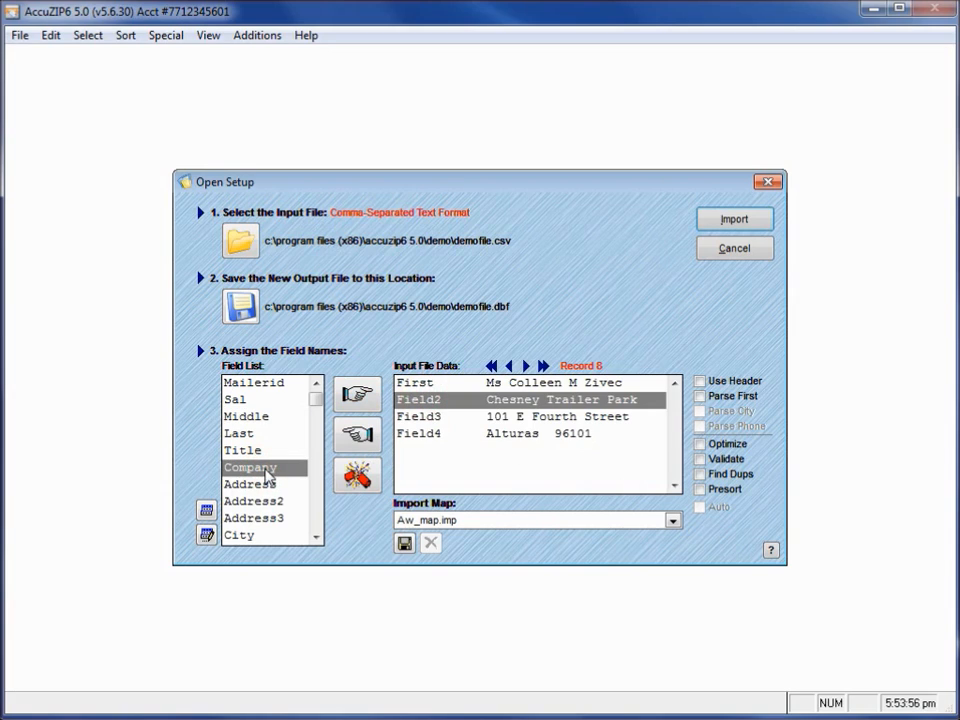
left_click(357, 394)
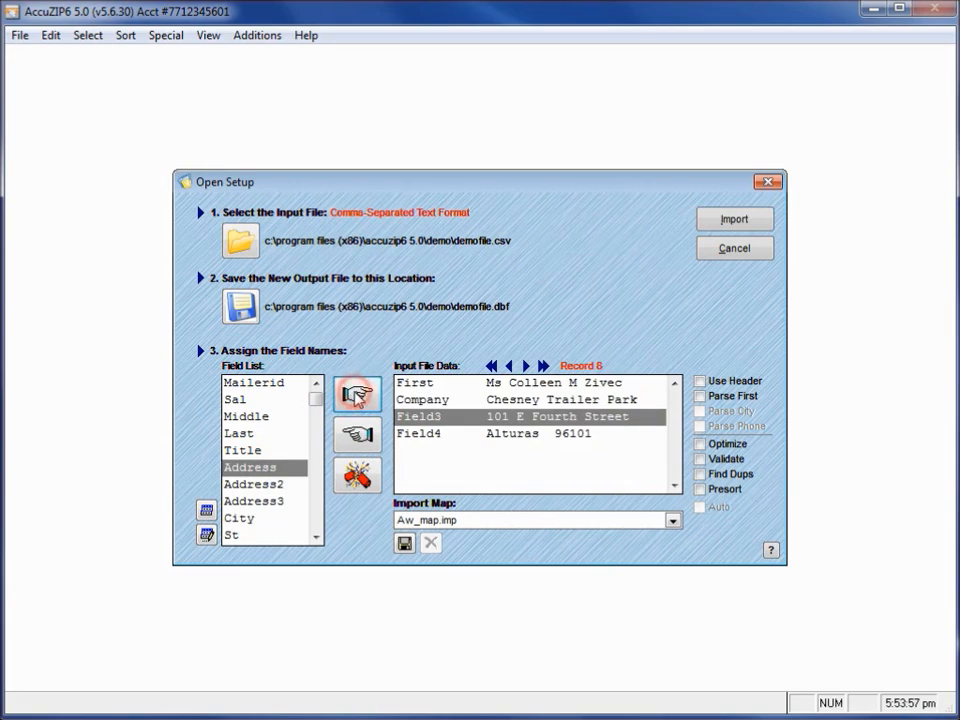
double_click(254, 470)
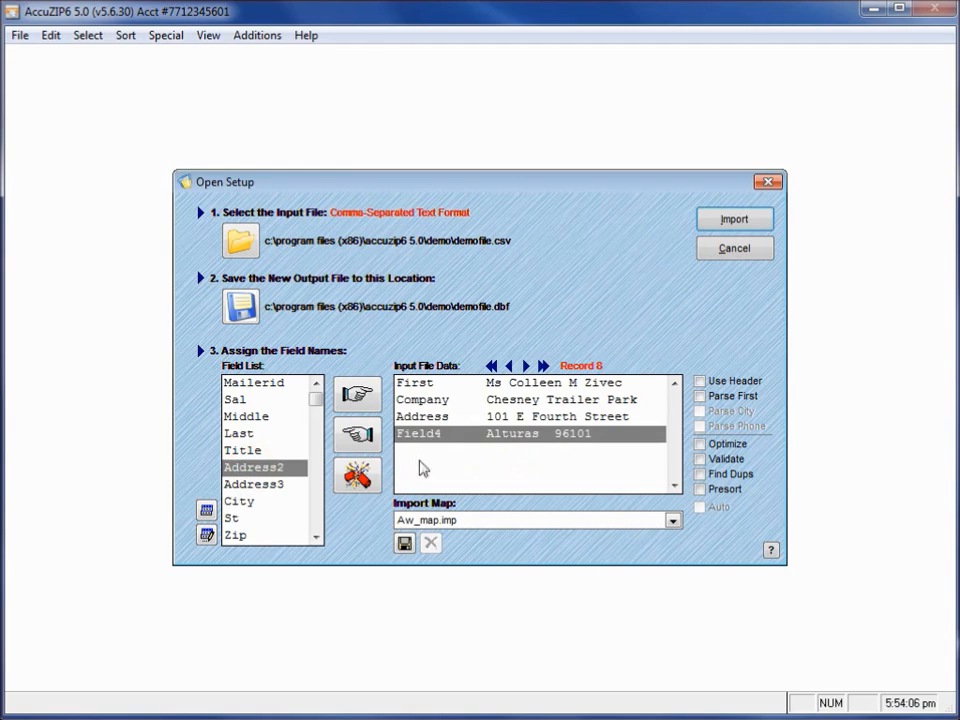
Step: Check the Field4 data through Record 11 and map Field4 to the City field
left_click(526, 367)
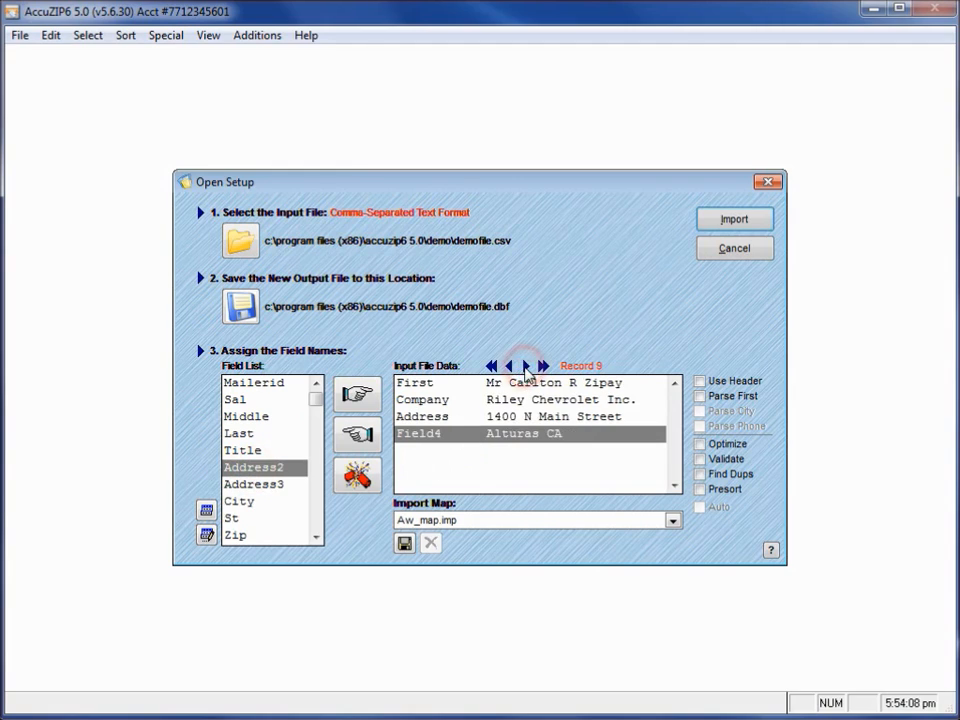
left_click(526, 367)
left_click(526, 367)
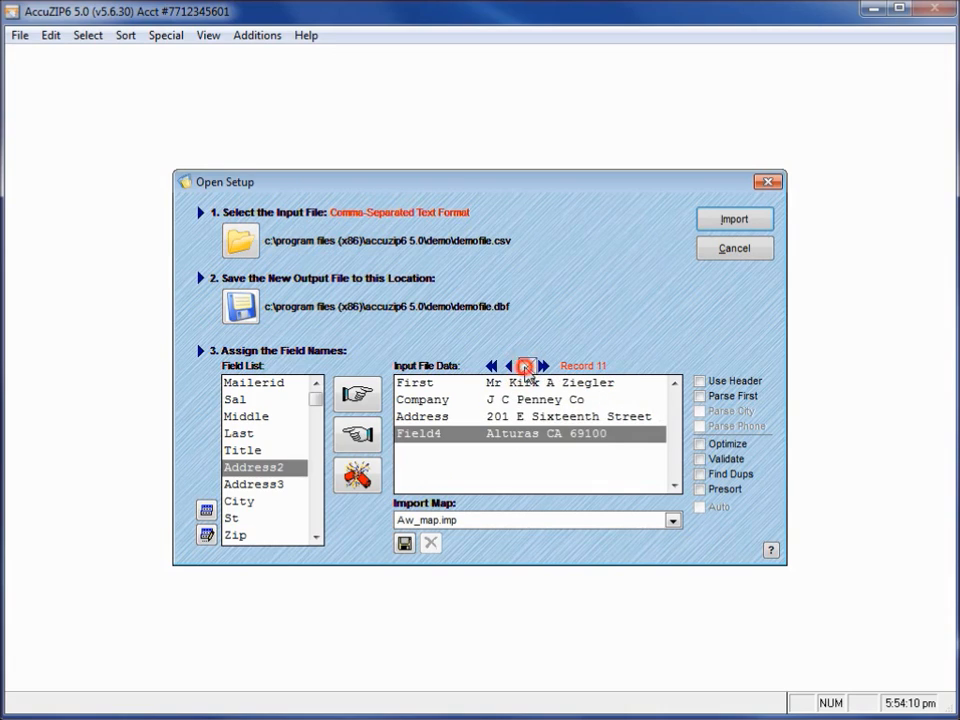
left_click(466, 434)
double_click(245, 502)
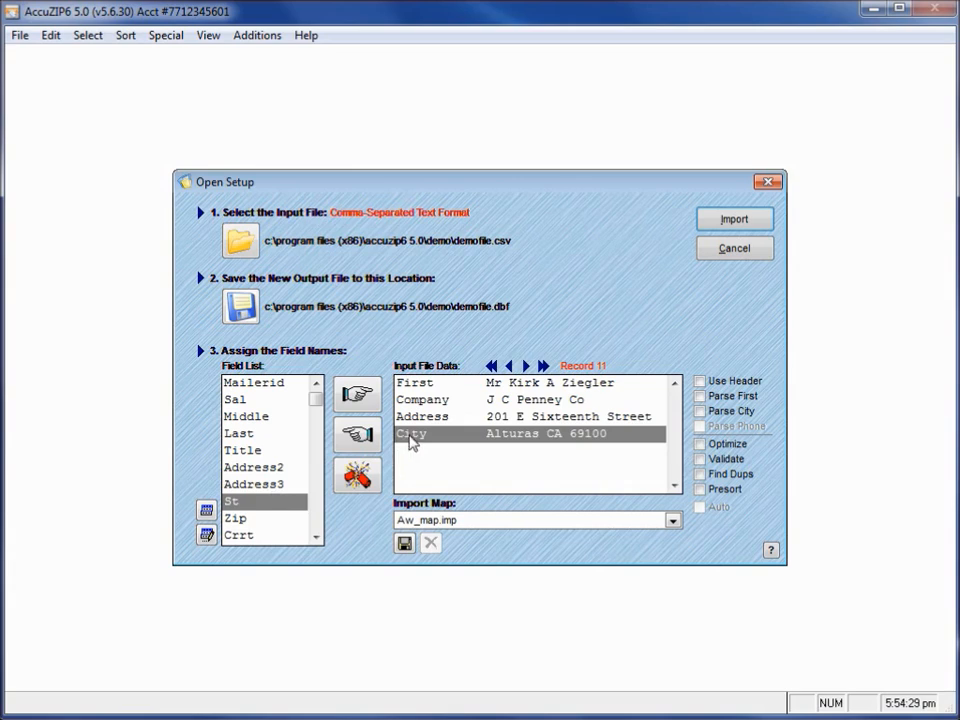
left_click(245, 519)
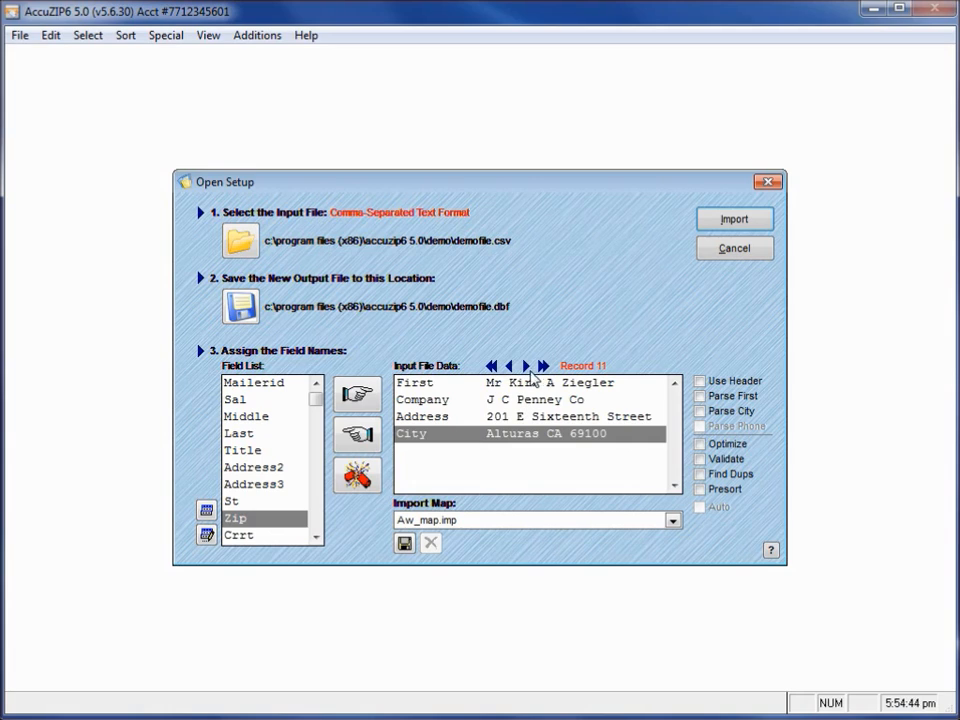
Step: Return to Record 1 of the input data and clear all the field mappings
left_click(492, 367)
left_click(492, 367)
left_click(492, 367)
left_click(492, 367)
left_click(492, 367)
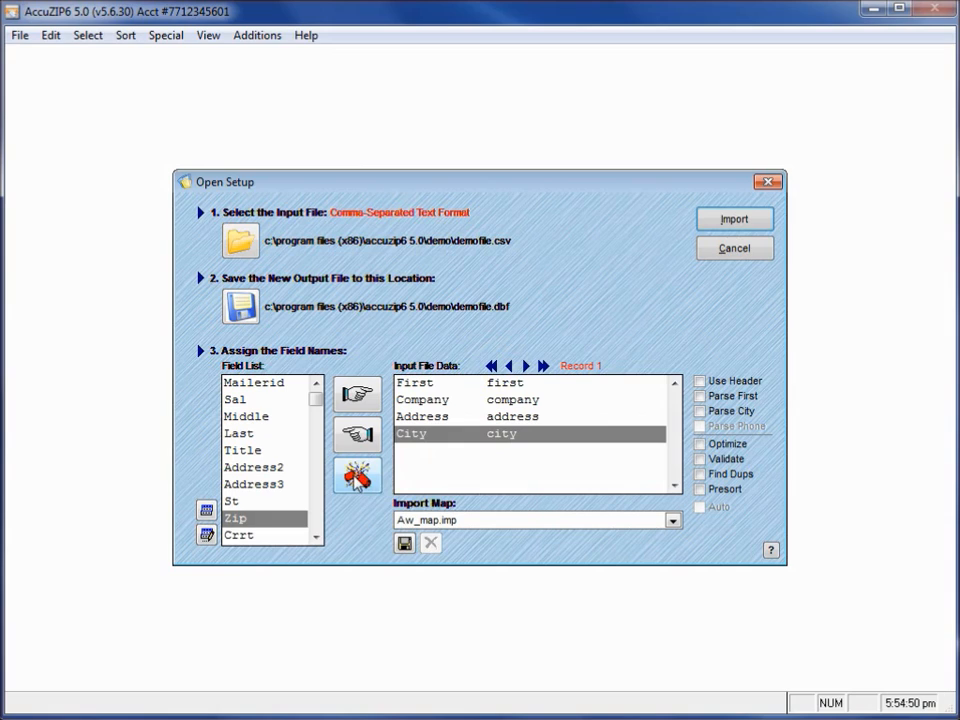
left_click(358, 478)
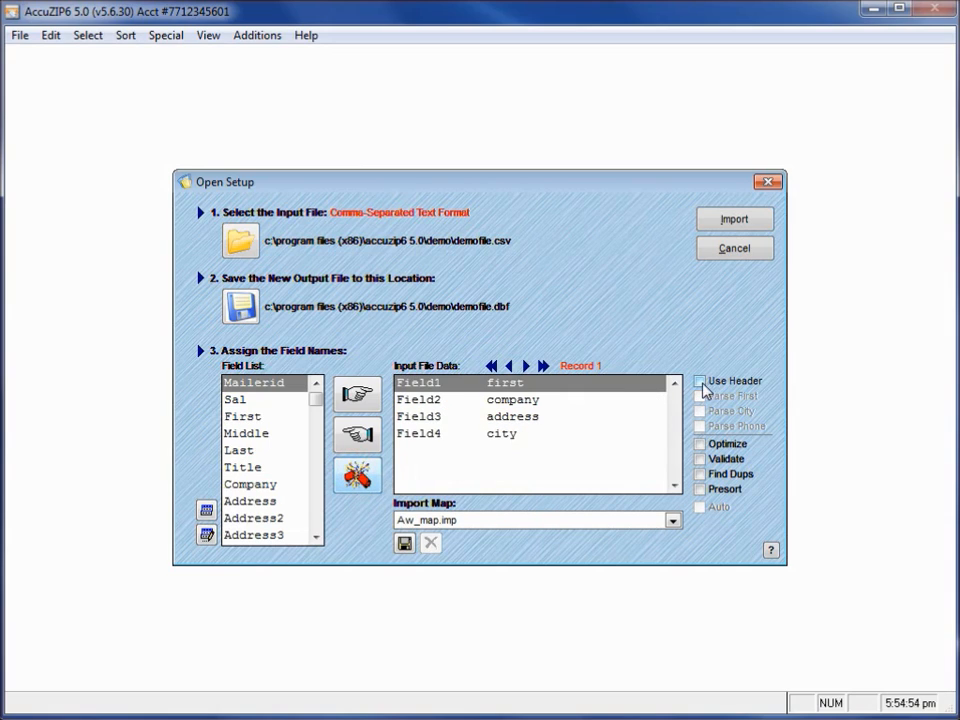
Step: Assign the field names with Use Header and import demofile.csv, replacing the existing demofile.dbf
left_click(699, 381)
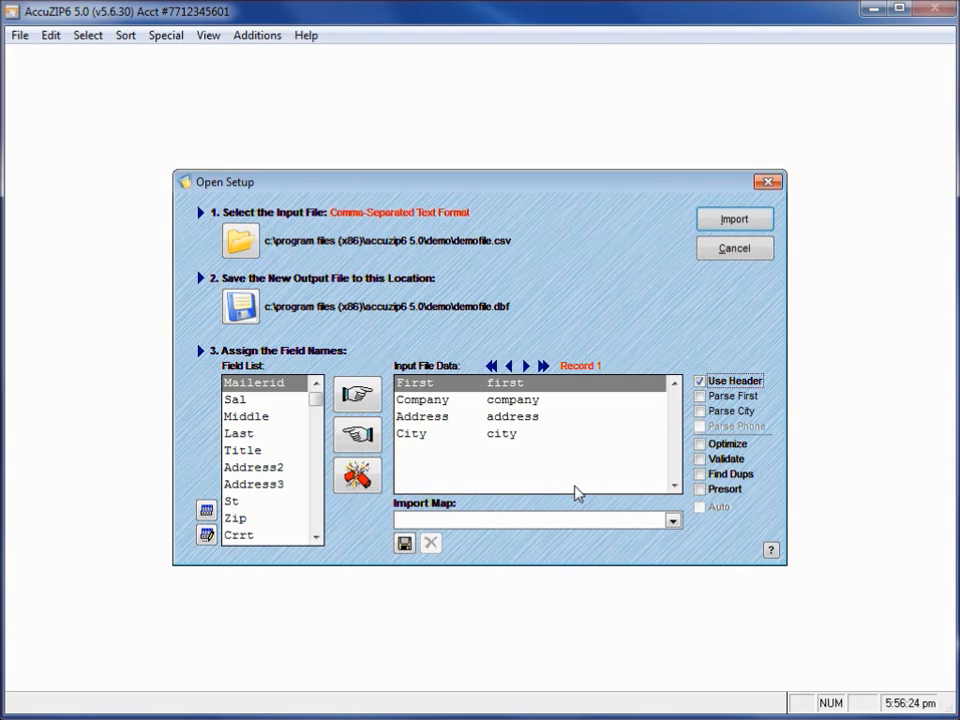
left_click(756, 222)
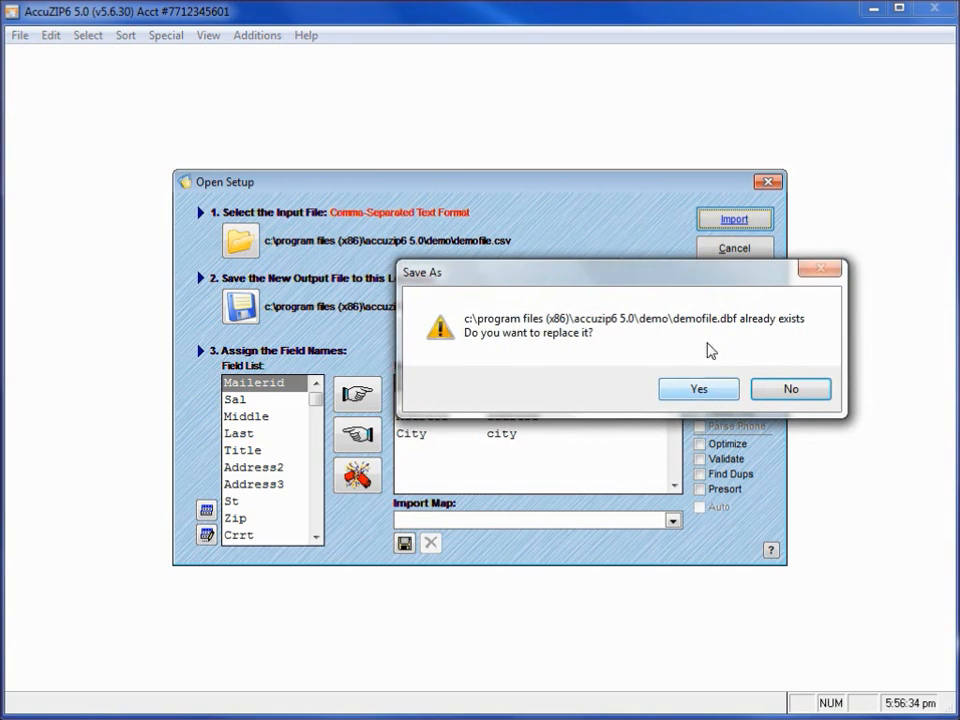
left_click(722, 390)
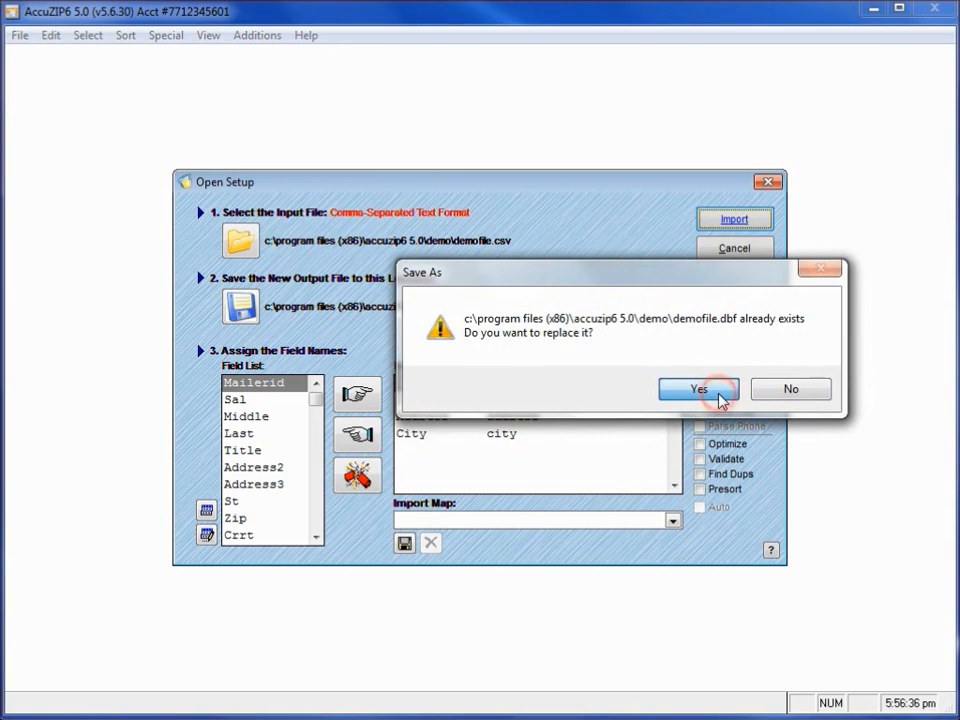